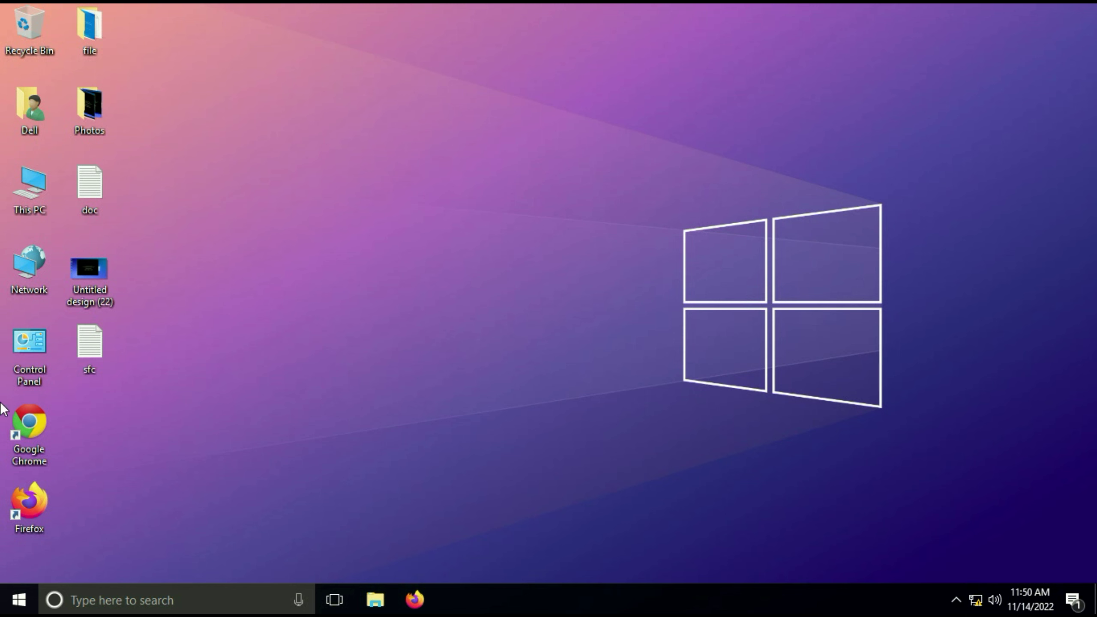
- Open the Recovery page under Update & security in Windows Settings
click(18, 601)
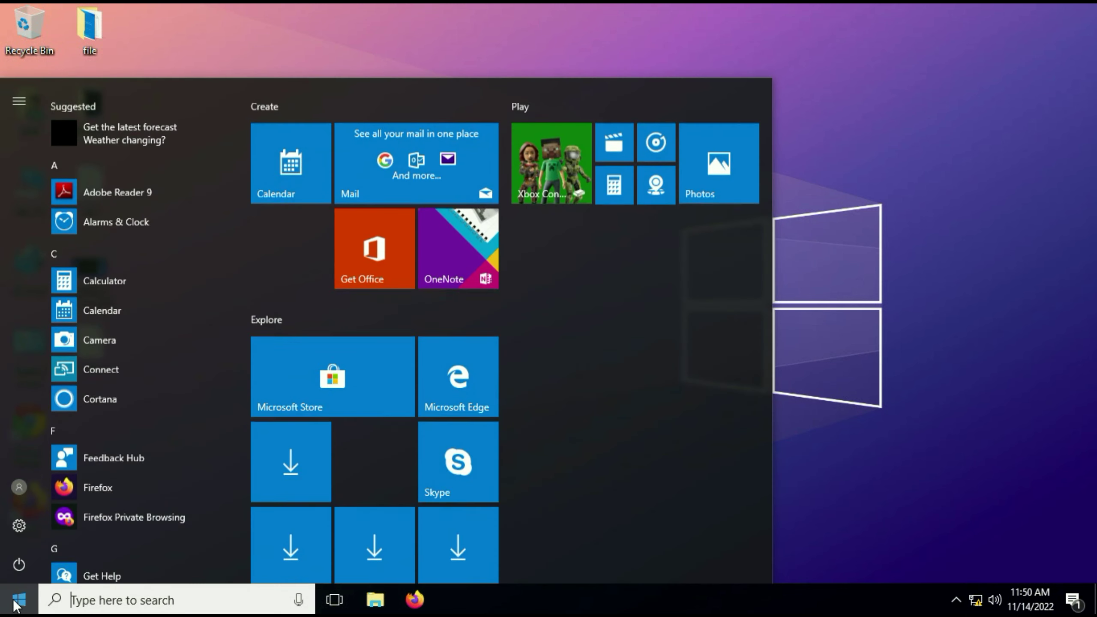
click(18, 525)
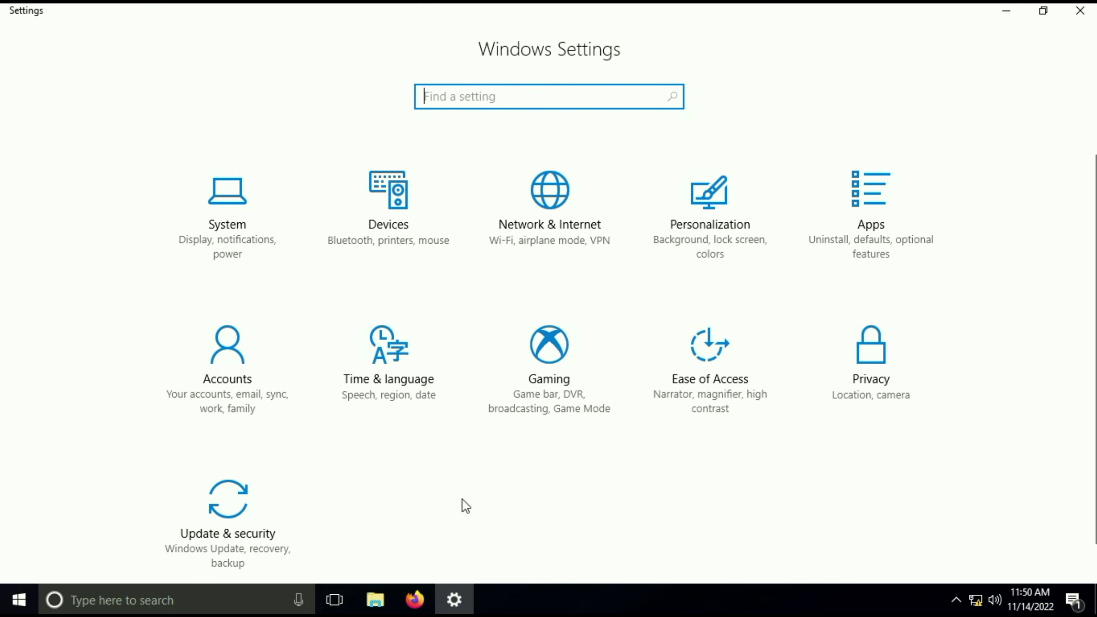
scroll(462, 503, down, 1)
click(240, 499)
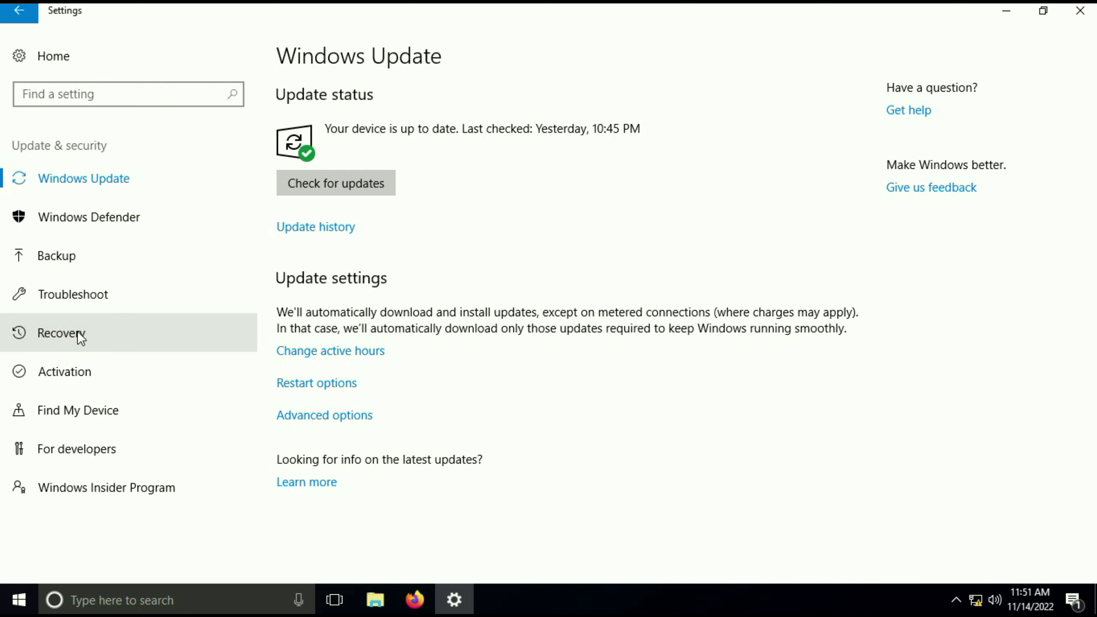
click(60, 339)
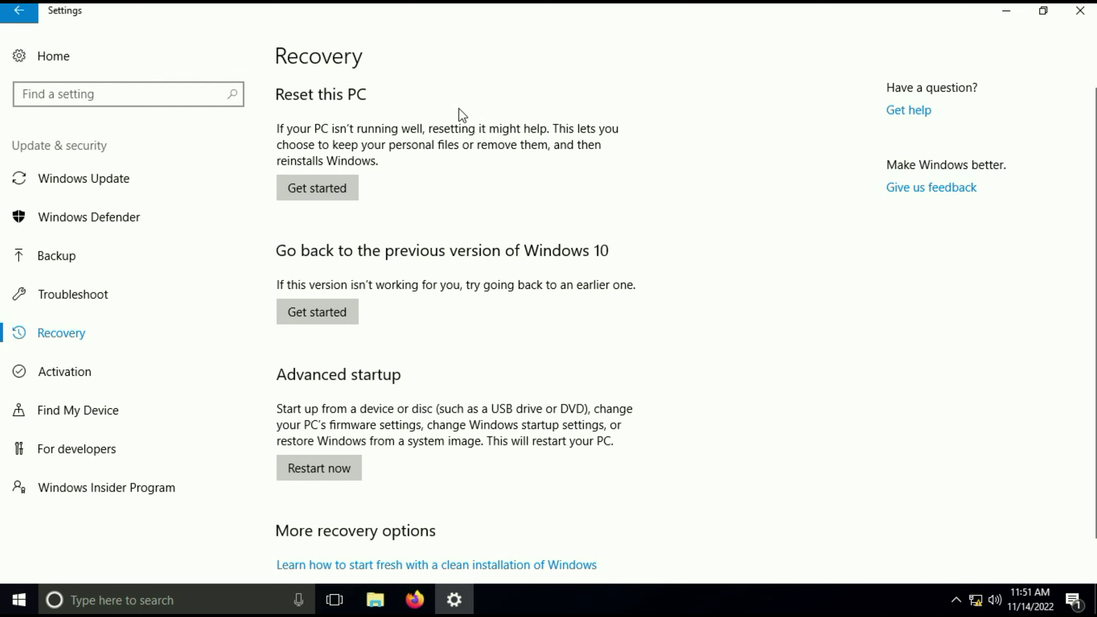
- View the Reset this PC options, cancel without choosing one, and minimize Settings
click(312, 192)
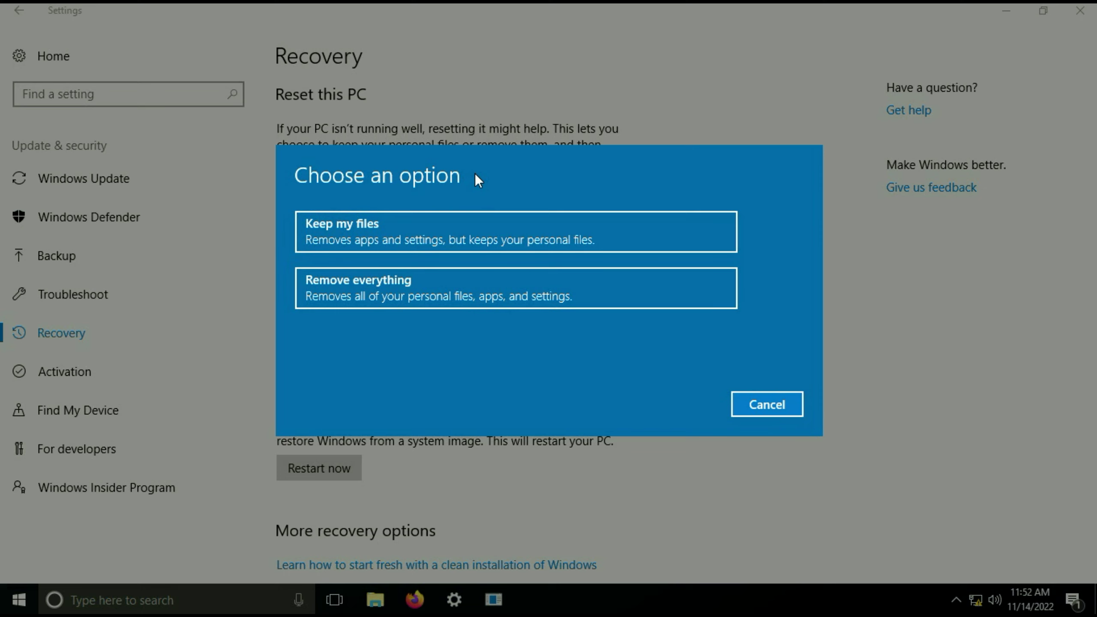
click(774, 398)
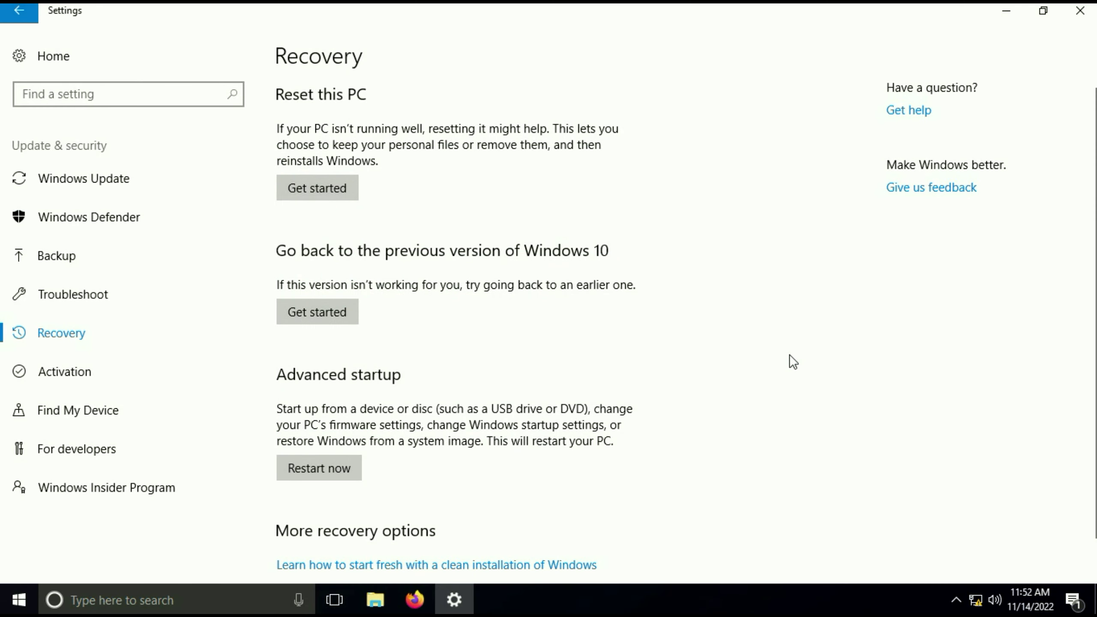
click(1007, 14)
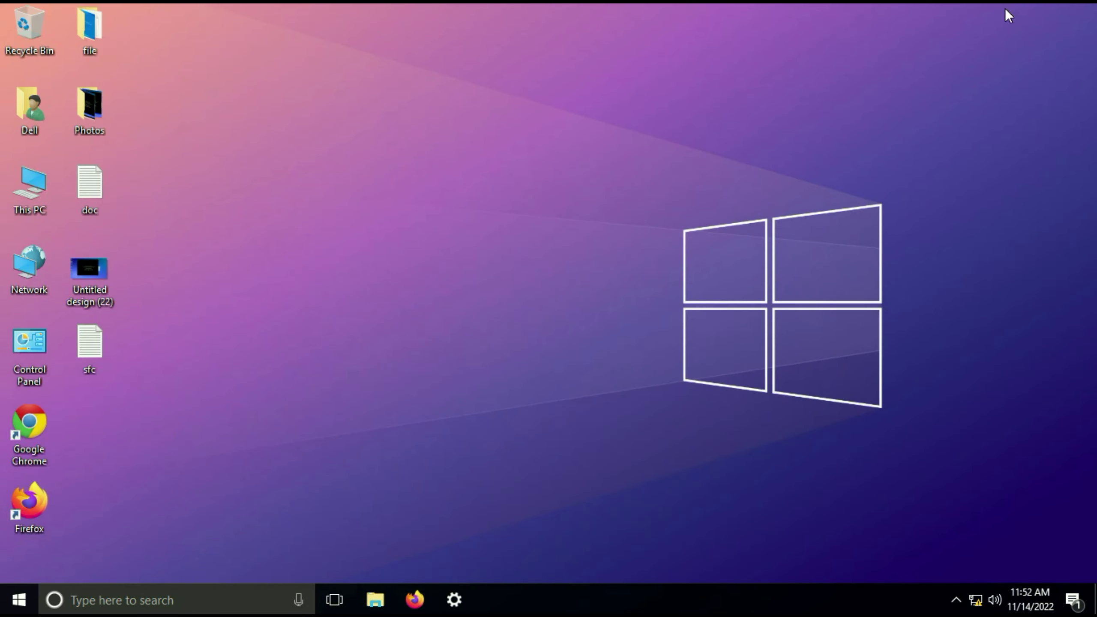
- Examine the desktop files and the drives in This PC, including the contents of New Volume (E:), and close File Explorer
drag(142, 29, 91, 380)
click(216, 340)
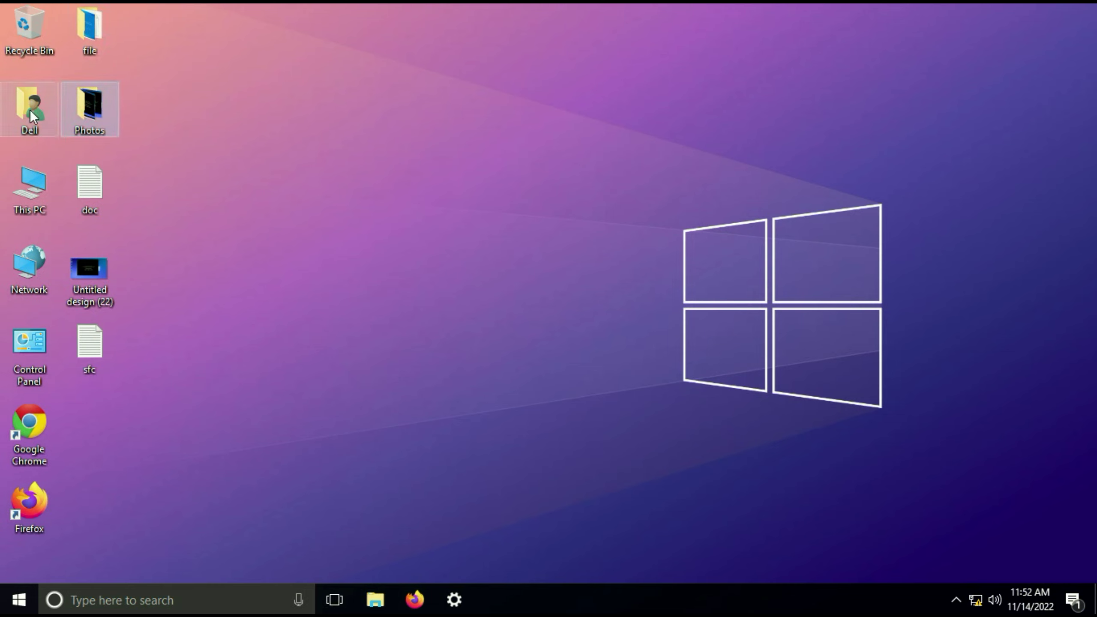
double_click(25, 197)
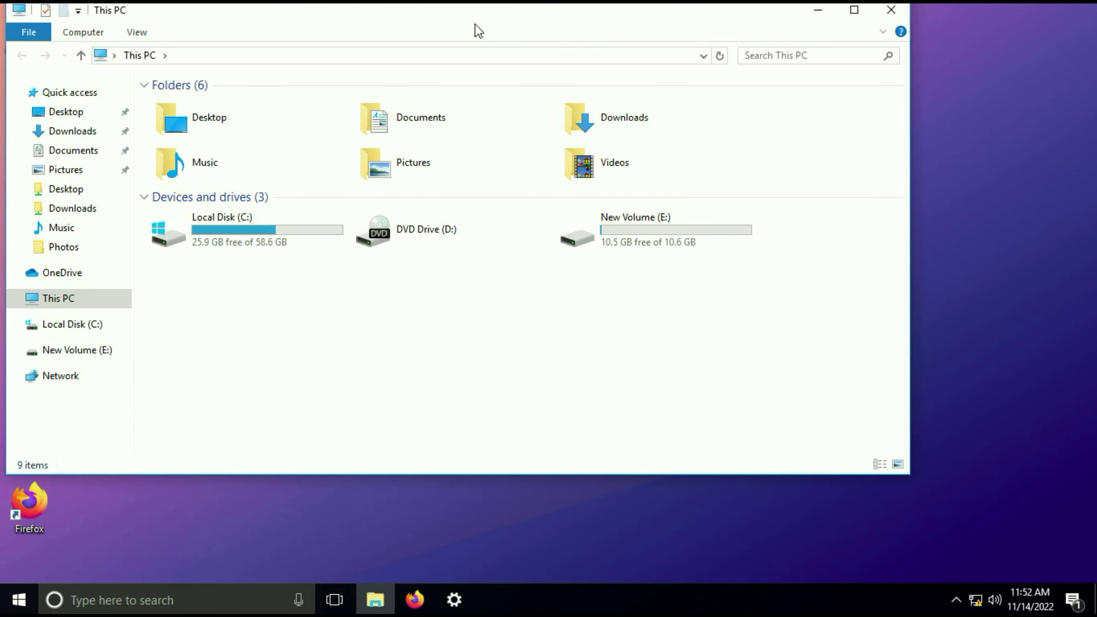
double_click(553, 16)
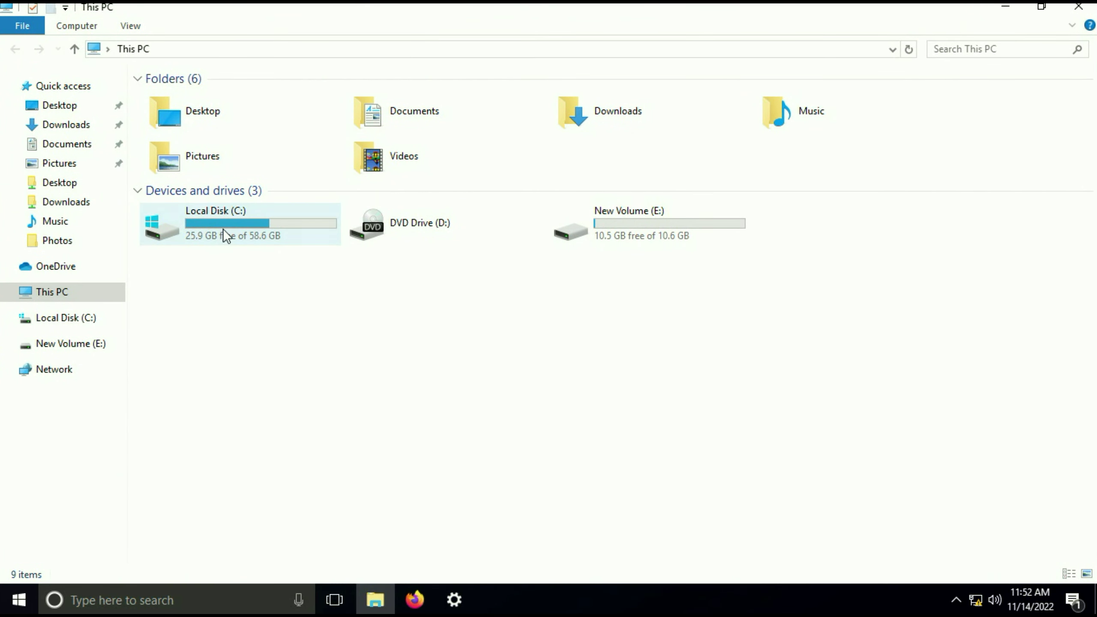
click(223, 227)
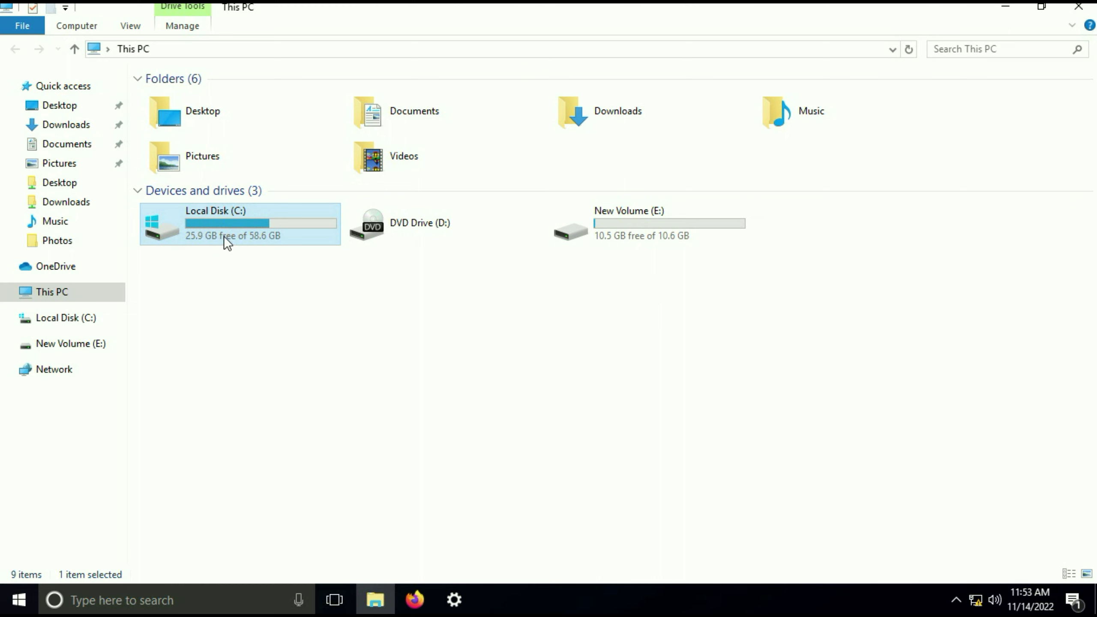
click(431, 365)
double_click(639, 227)
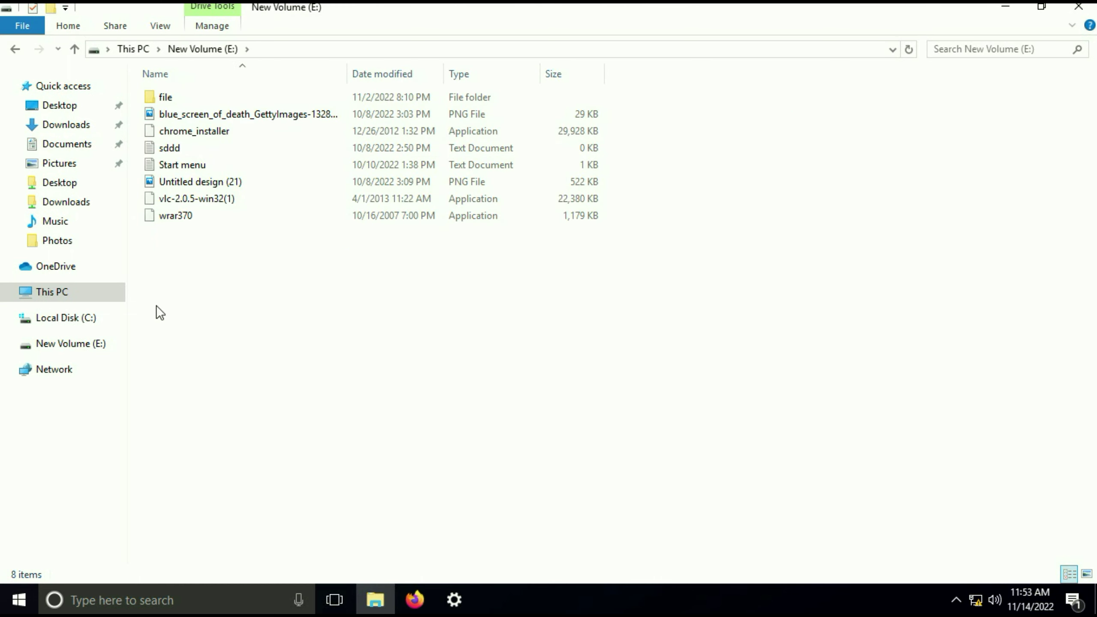
click(1074, 9)
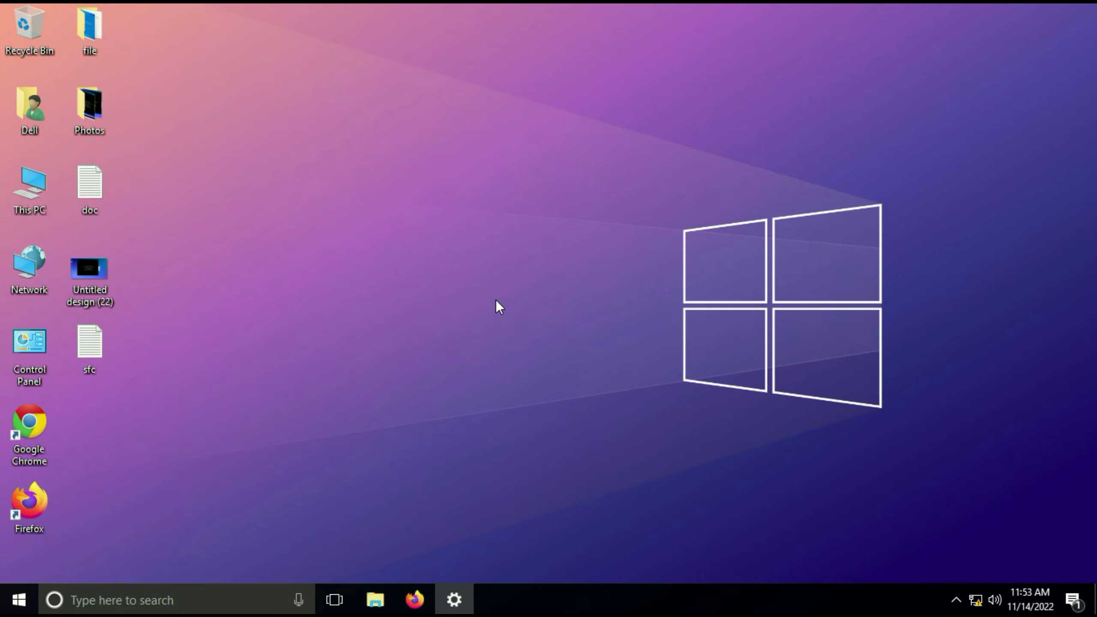
- Examine the installed programs list in Control Panel's Programs and Features, and close it
click(35, 339)
double_click(35, 338)
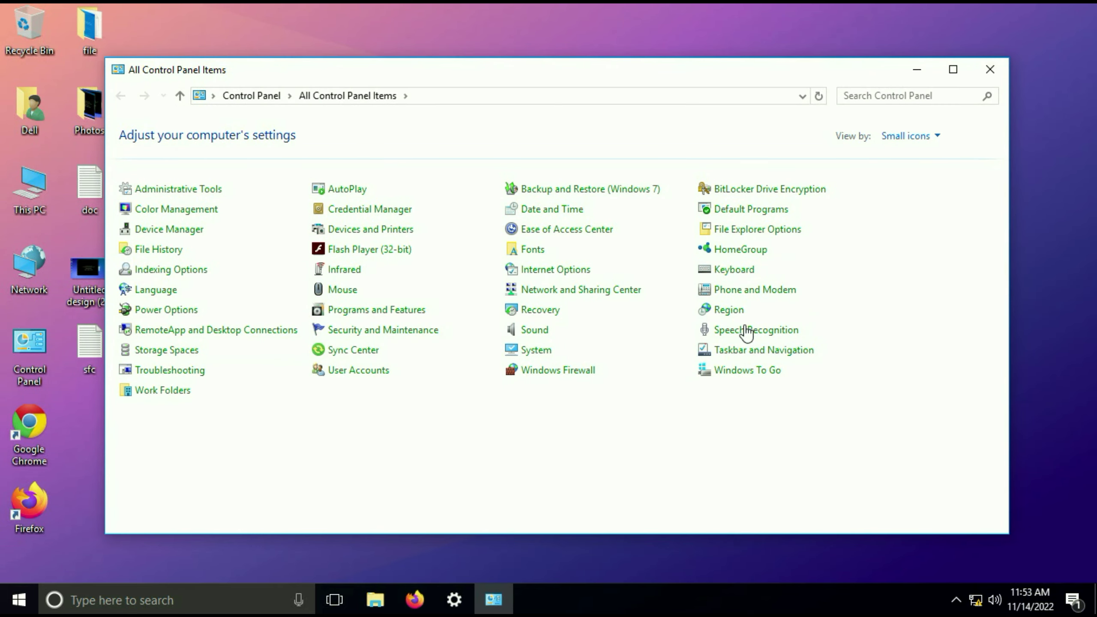
click(383, 314)
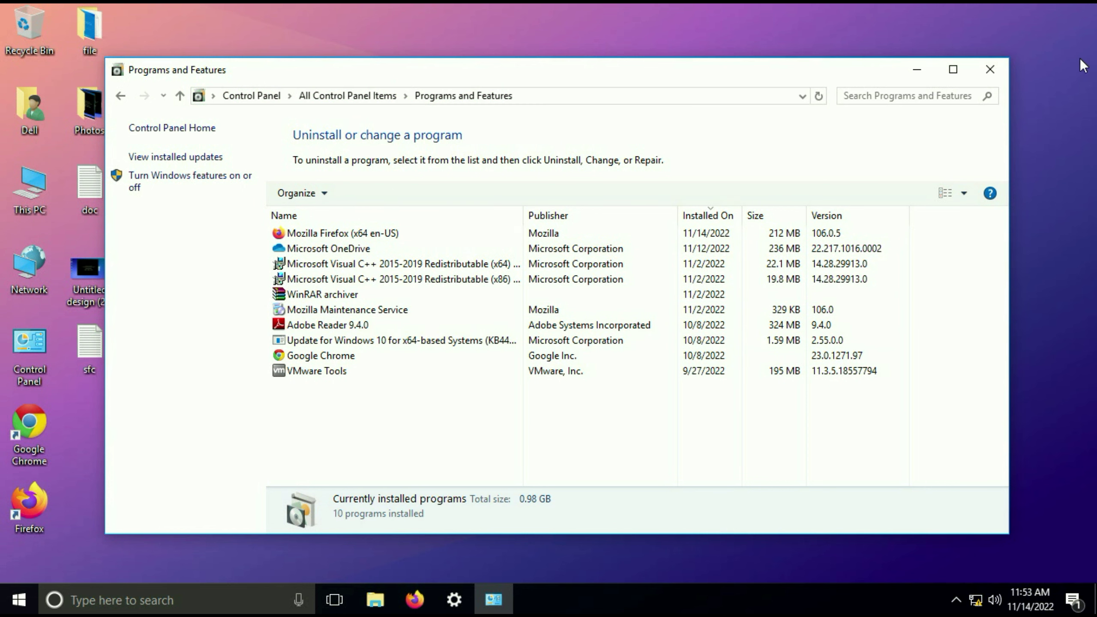
click(988, 71)
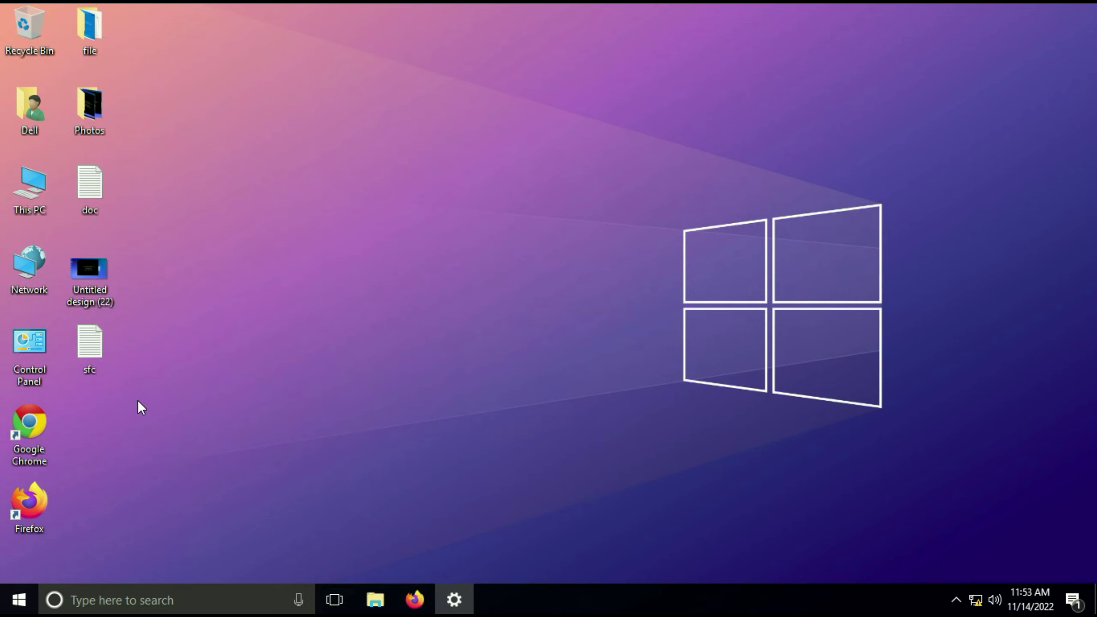
- Check the Windows edition and activation status in This PC's system properties, and close the open windows
click(374, 599)
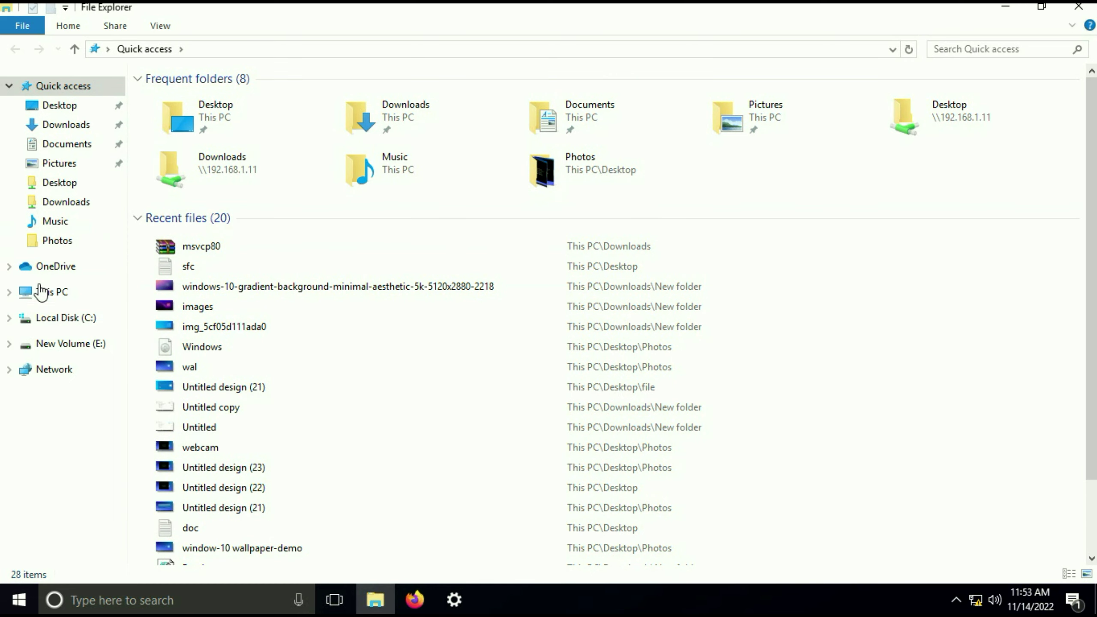
click(41, 290)
right_click(456, 352)
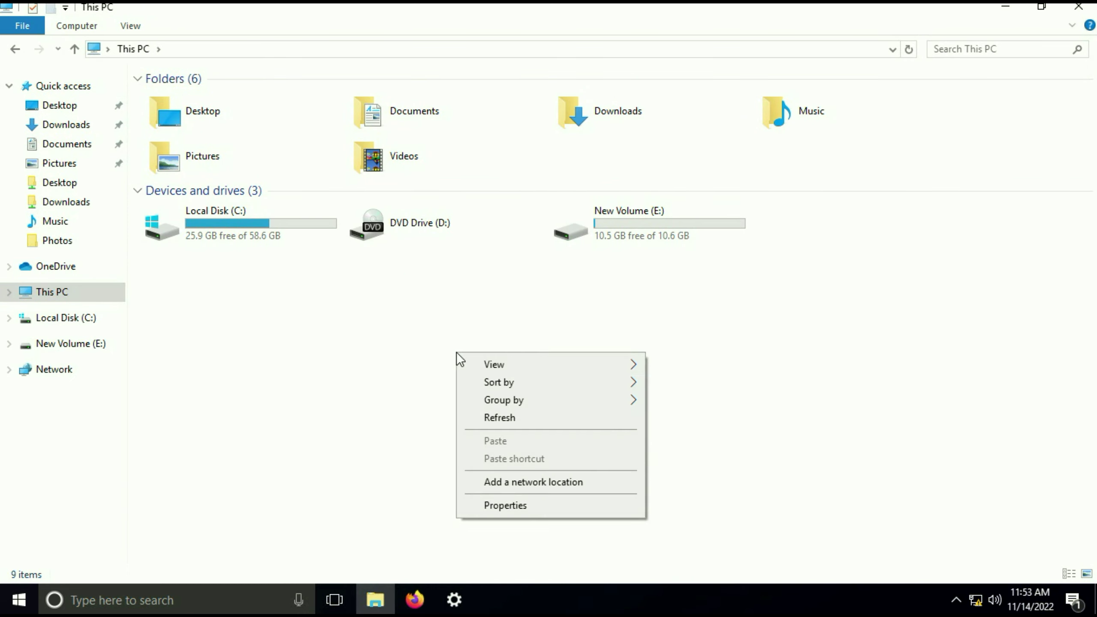
click(552, 504)
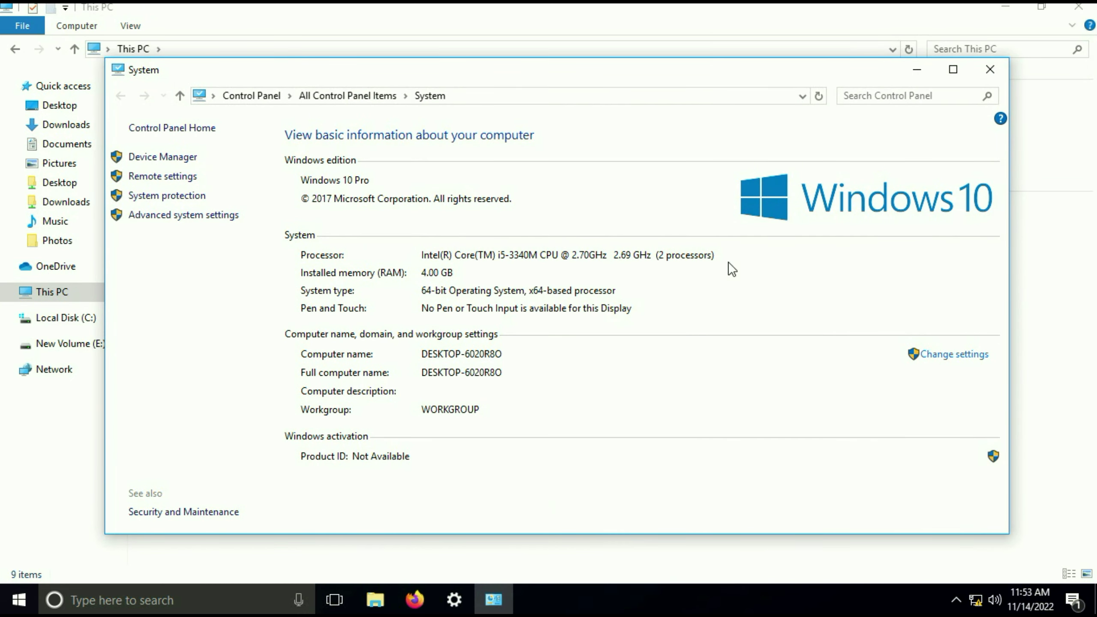
click(954, 73)
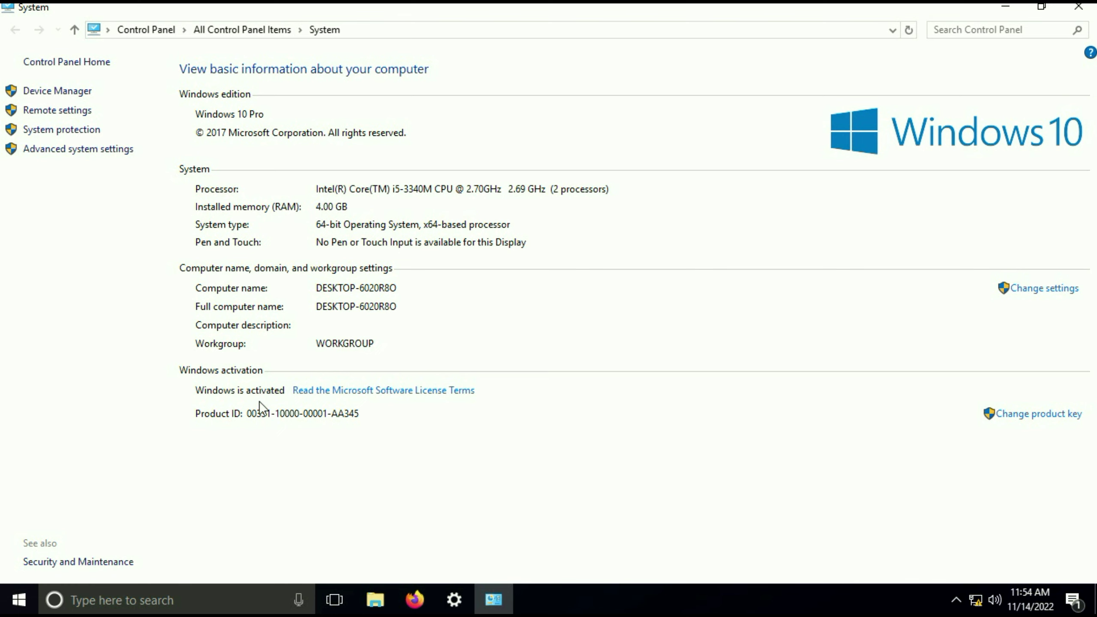
click(1078, 7)
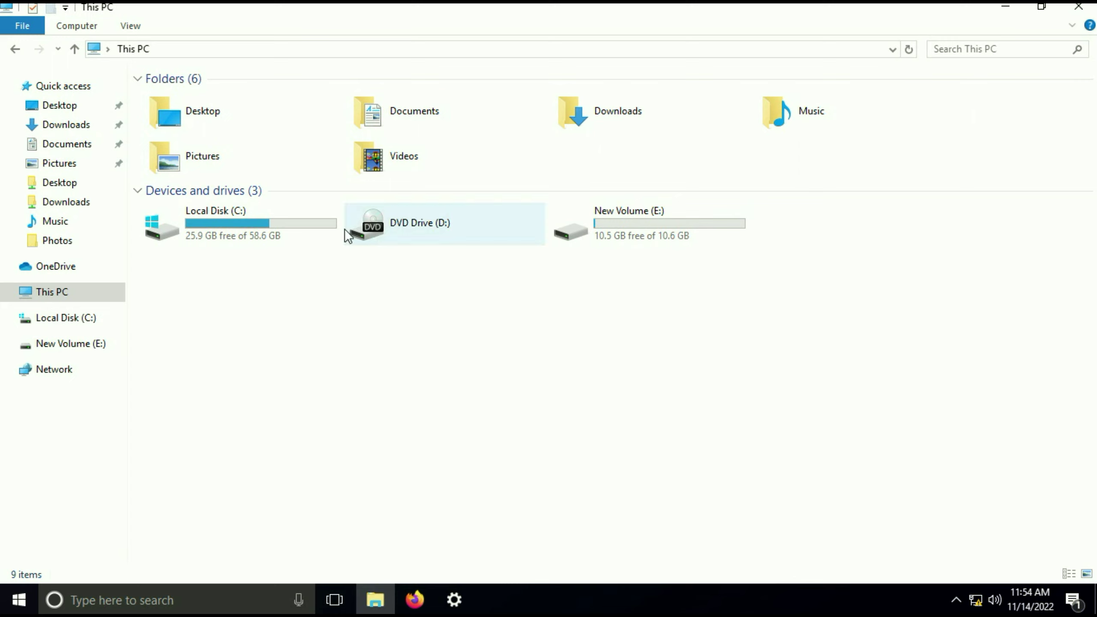
click(644, 236)
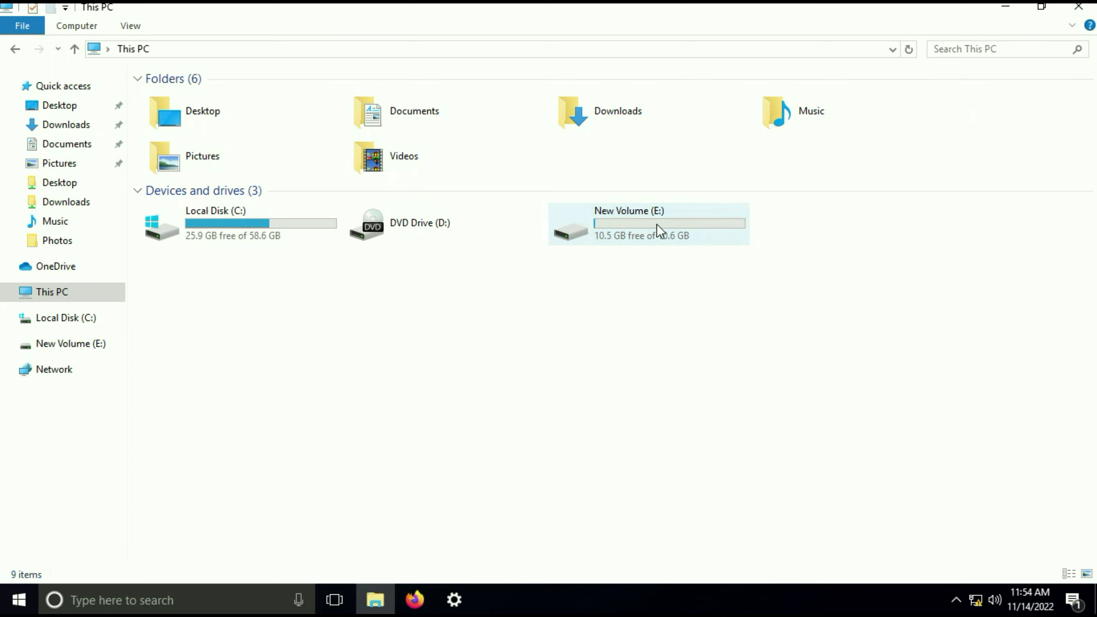
click(1079, 7)
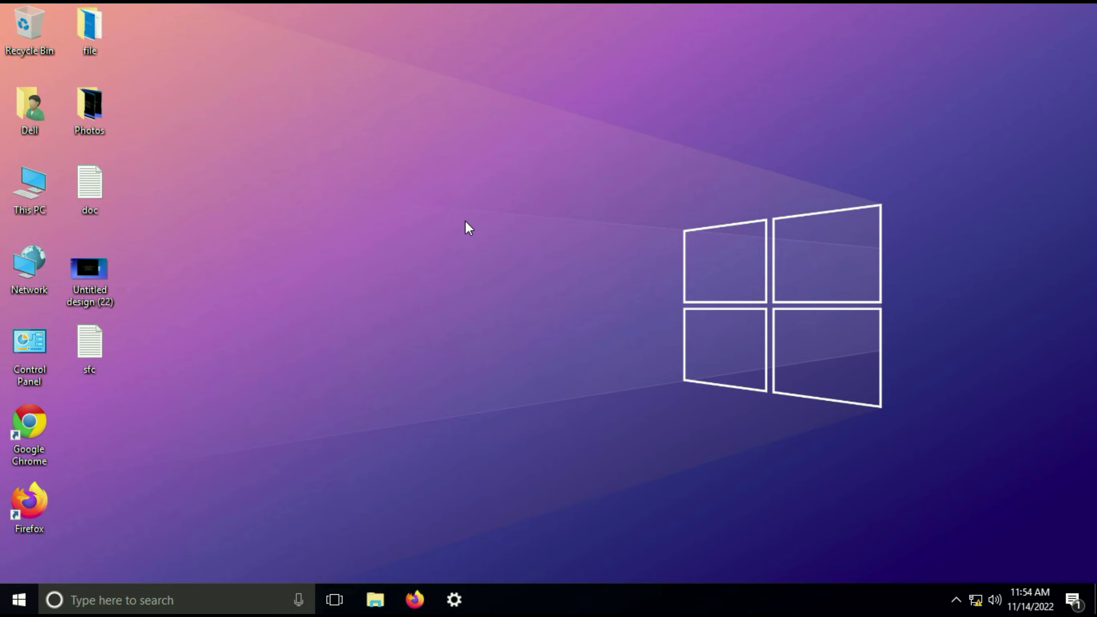
- Restore the Settings Recovery page and start Reset this PC with the Keep my files option
click(455, 600)
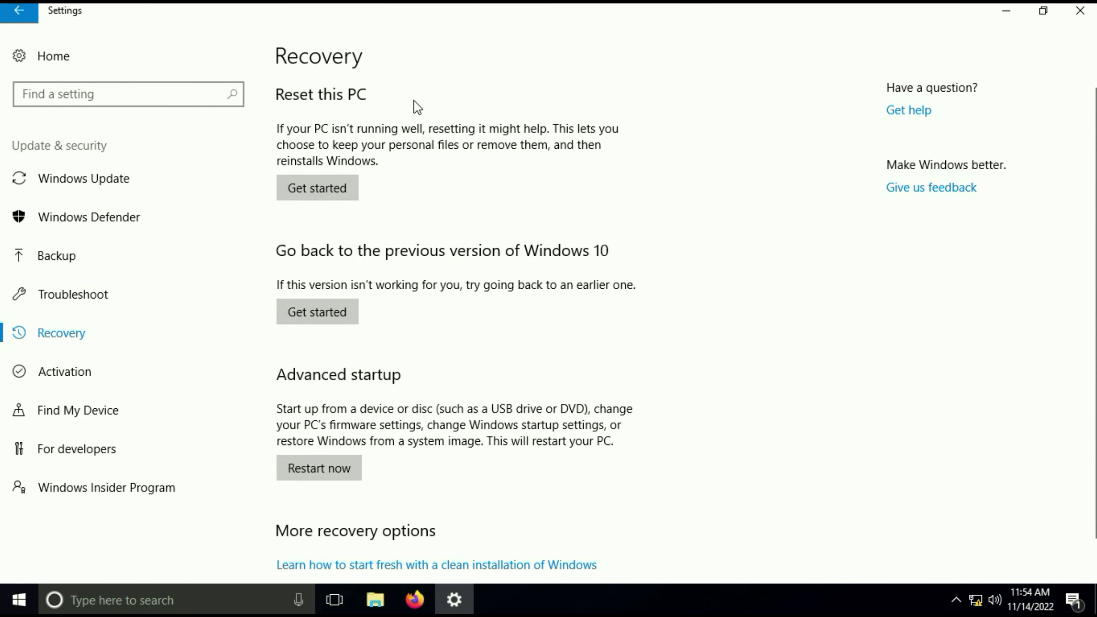
click(326, 191)
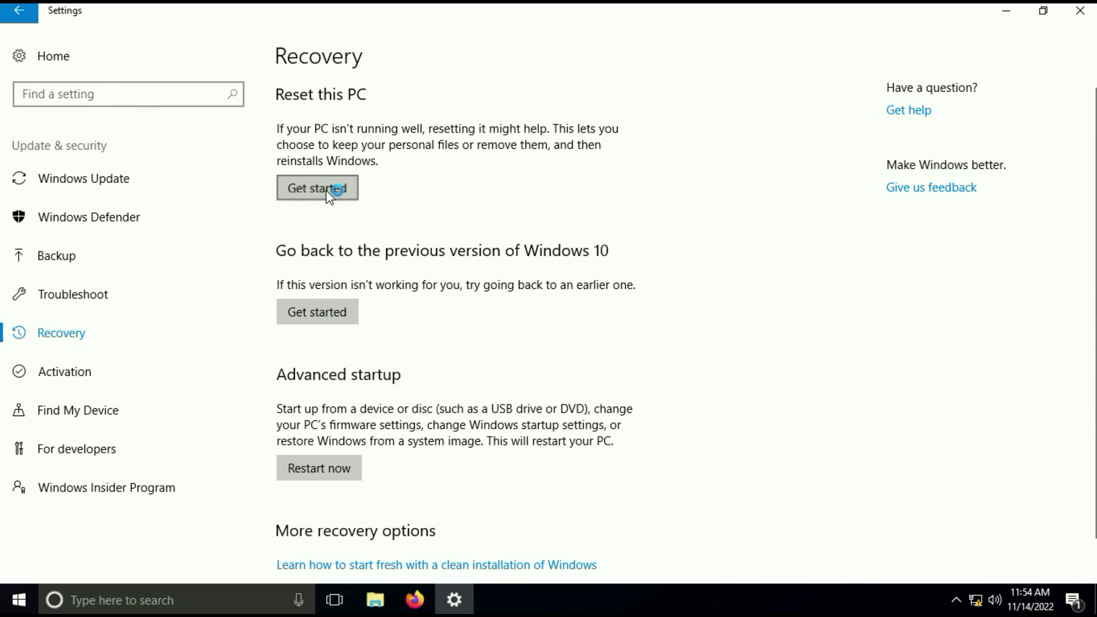
click(406, 272)
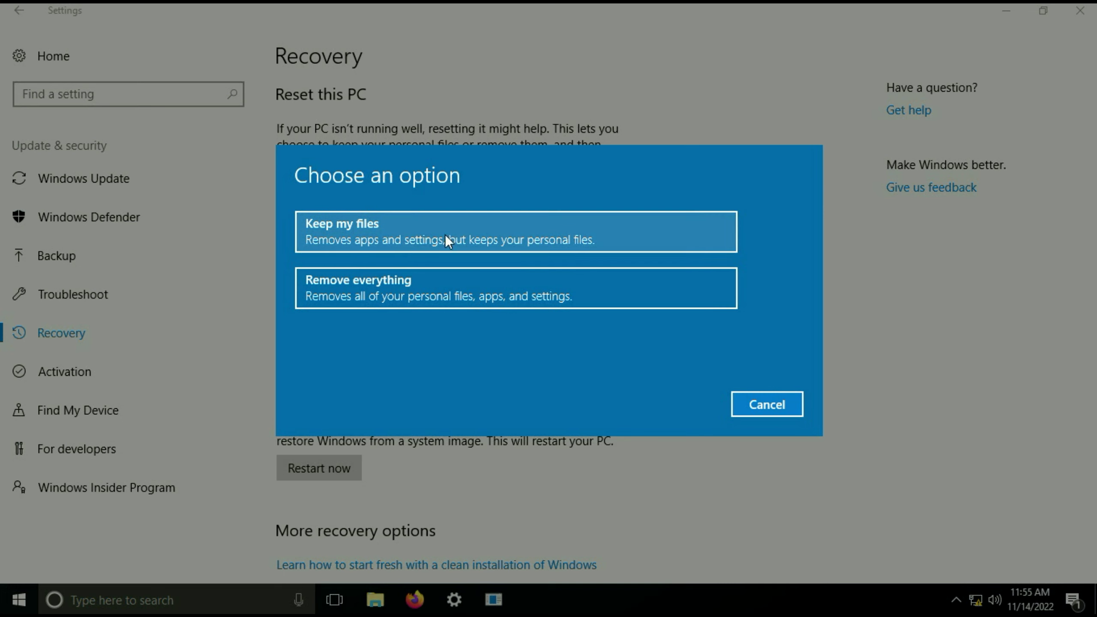
click(467, 231)
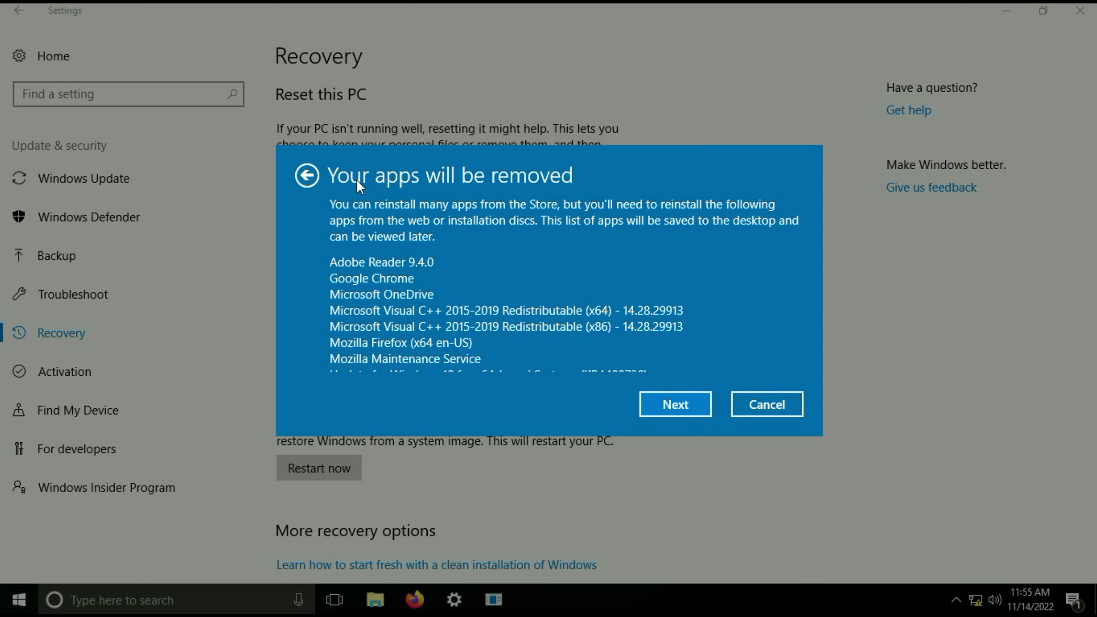
- Review the full app removal list, accept the upgrade rollback warning, and start resetting the PC
scroll(415, 298, down, 2)
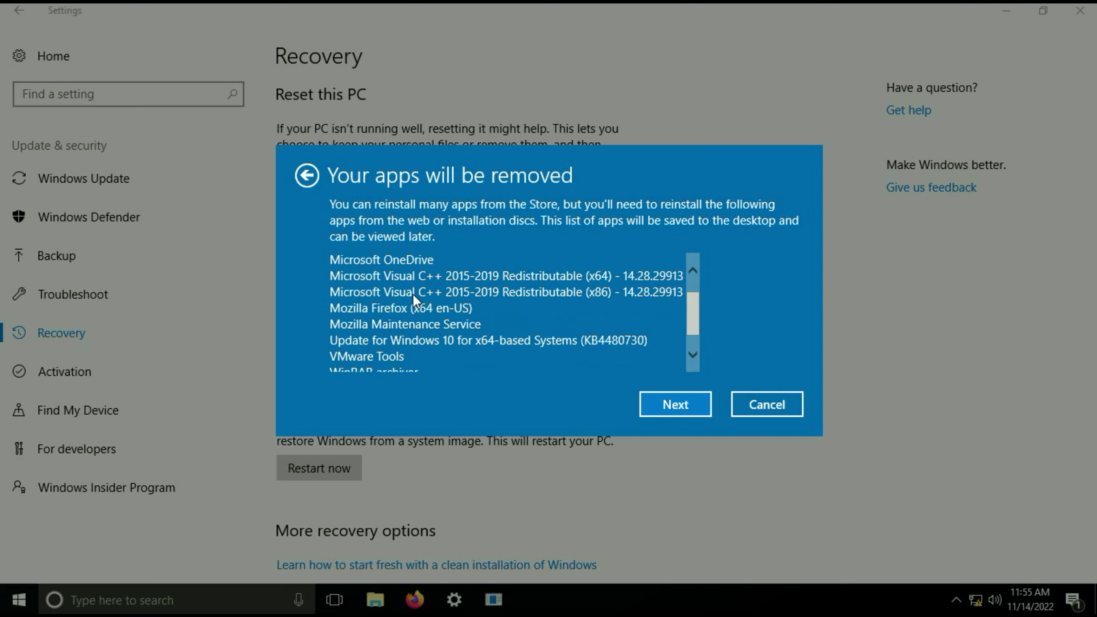
scroll(420, 306, down, 2)
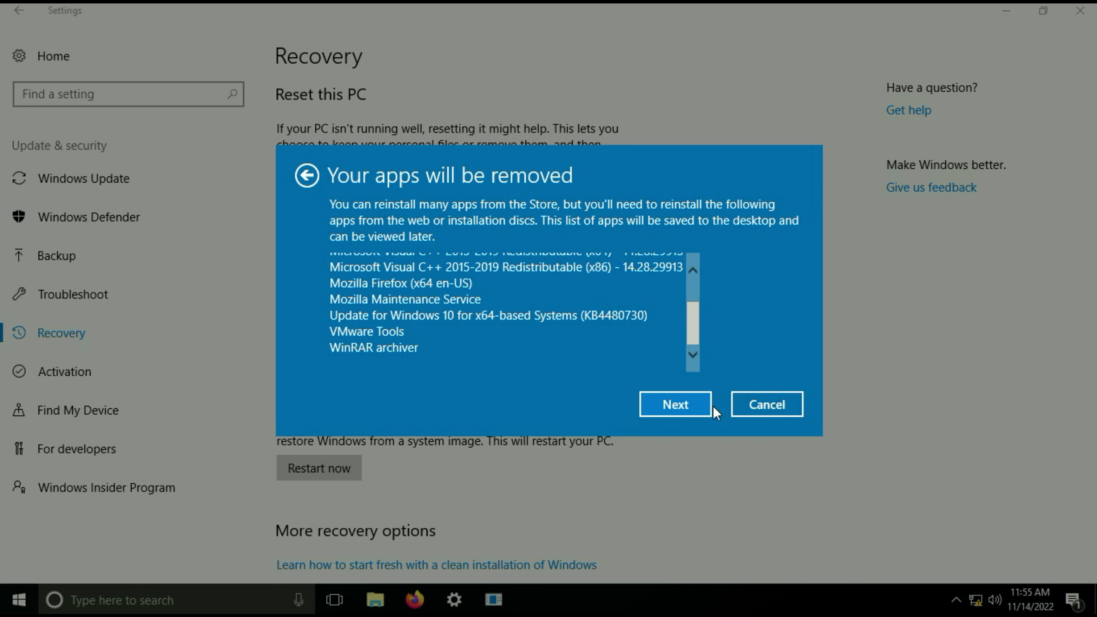
click(684, 405)
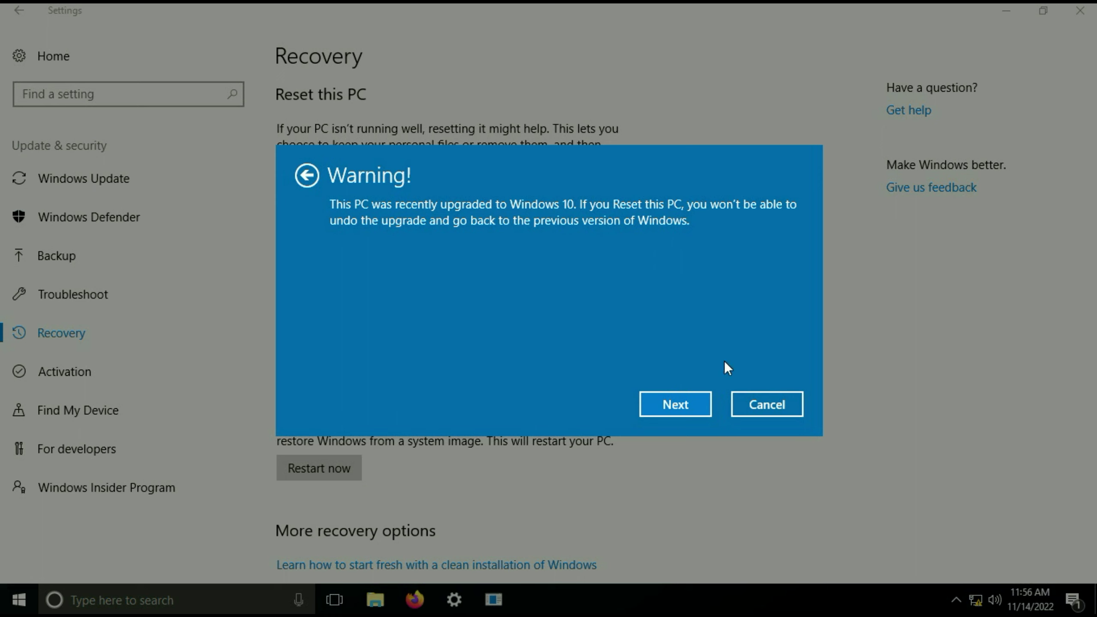
click(660, 414)
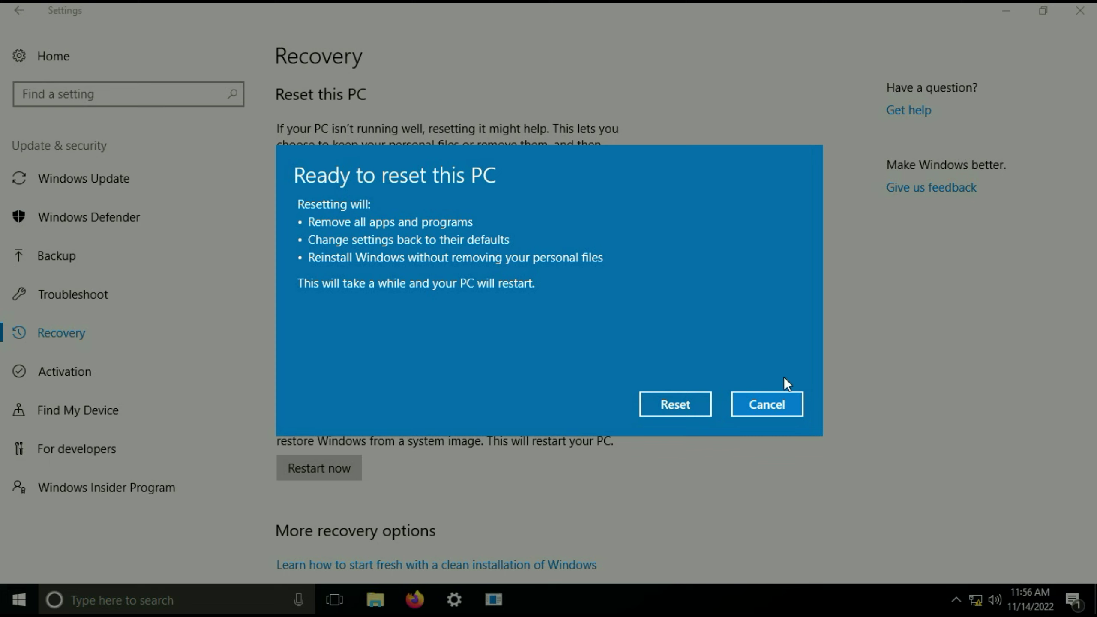
click(678, 410)
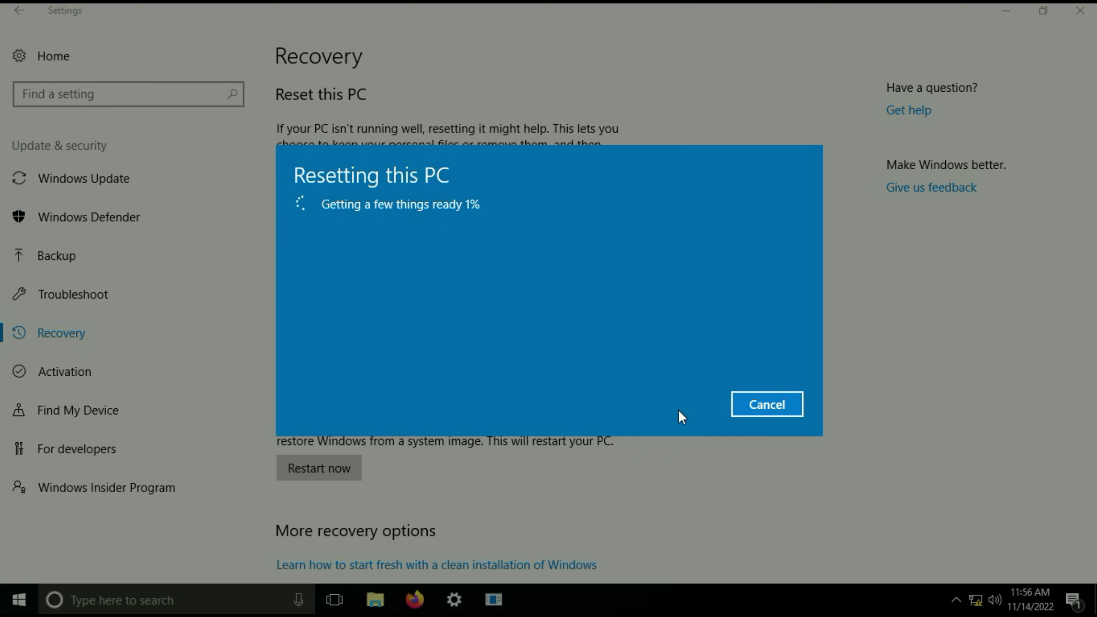